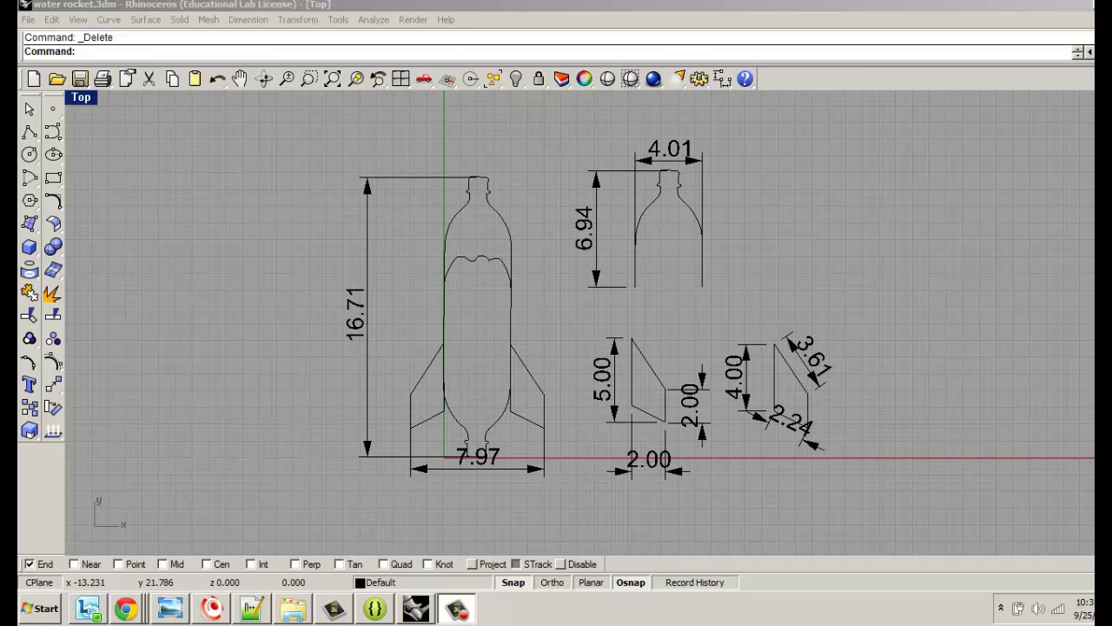
Step: Start the Text command with 'Te' to add a new text block to the rocket drawing
click(551, 147)
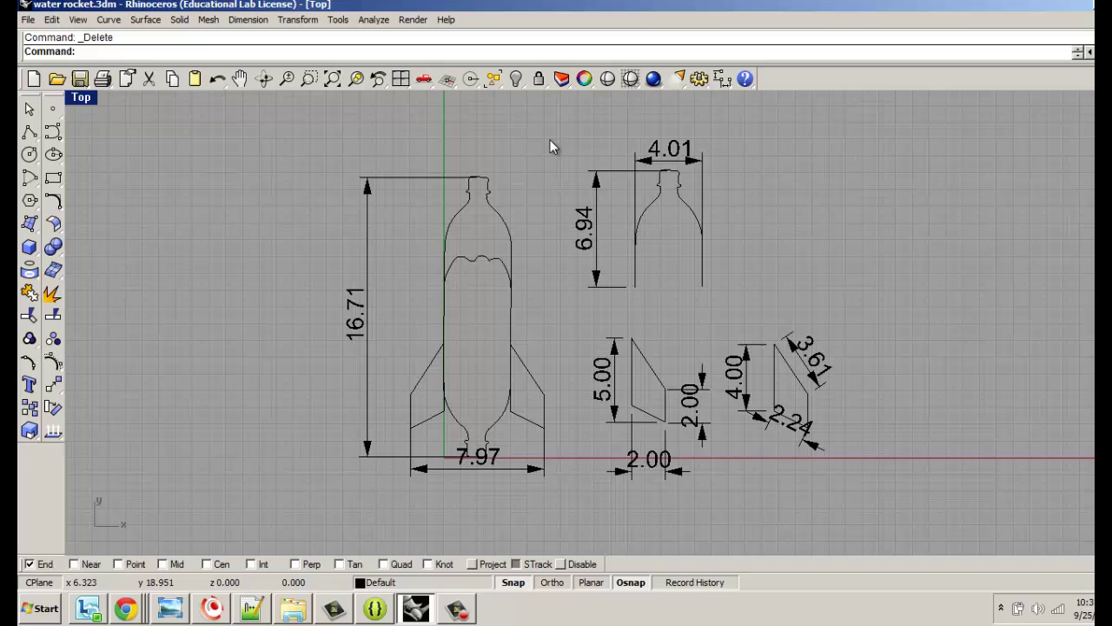
click(253, 21)
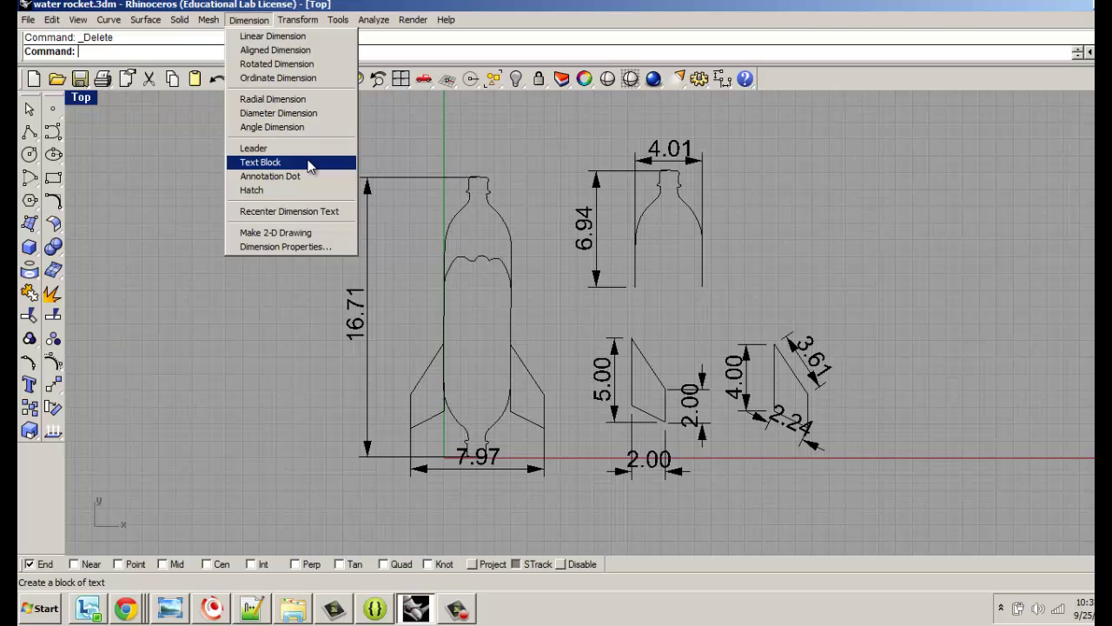
click(128, 54)
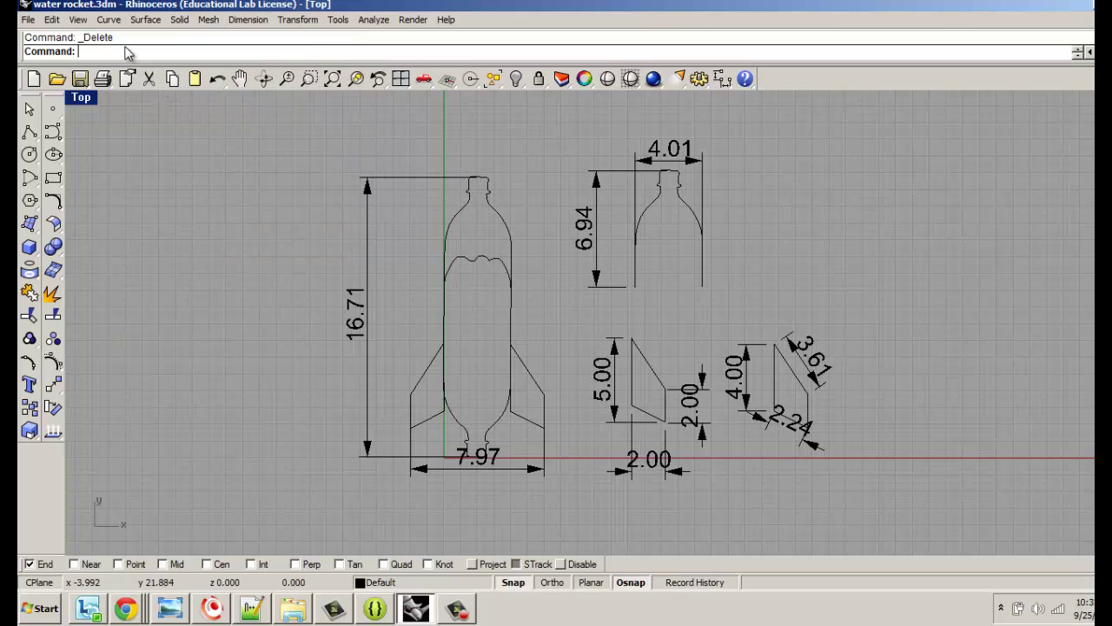
text(Text)
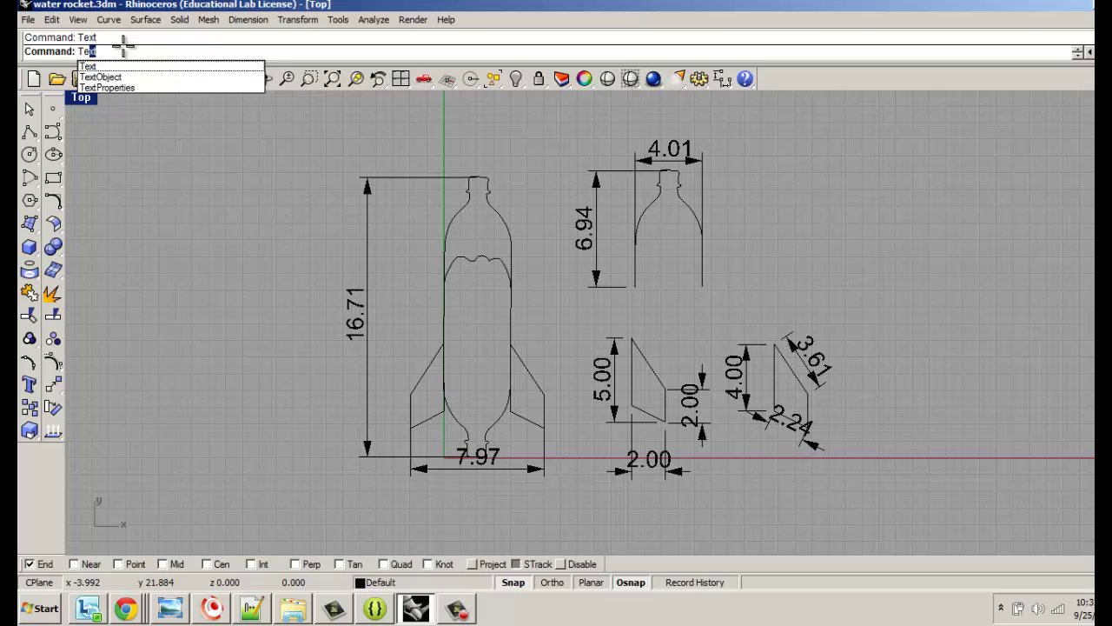
key(Return)
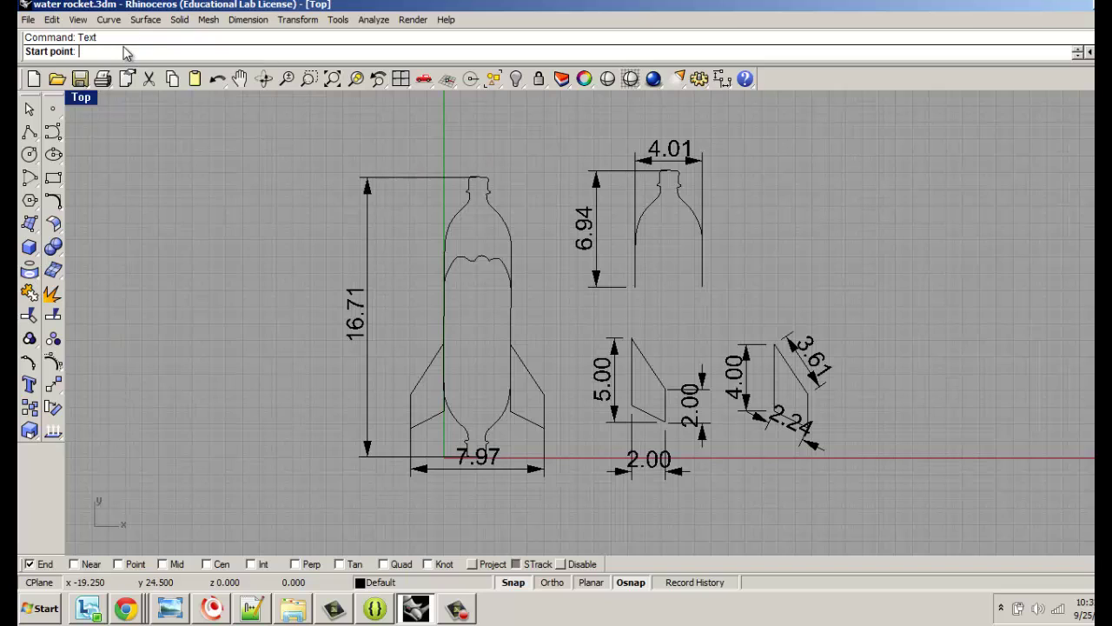
Step: Place the italic title 'Water Bottle Rocket' above the rocket with an adjusted text height
click(370, 120)
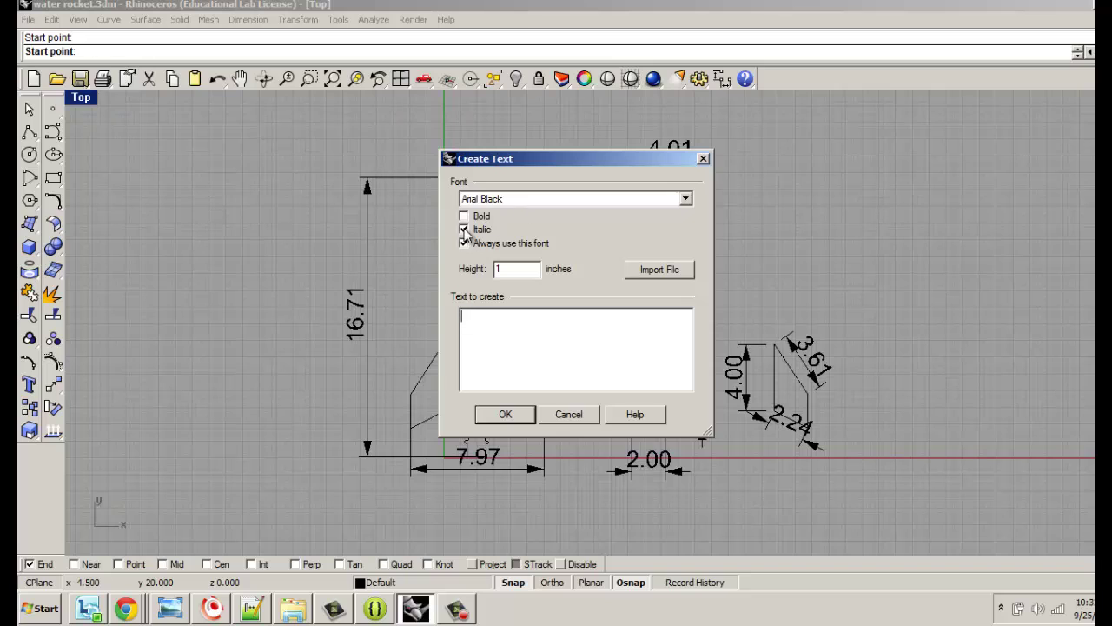
double_click(496, 269)
click(506, 331)
text(Water Bottle Rocket)
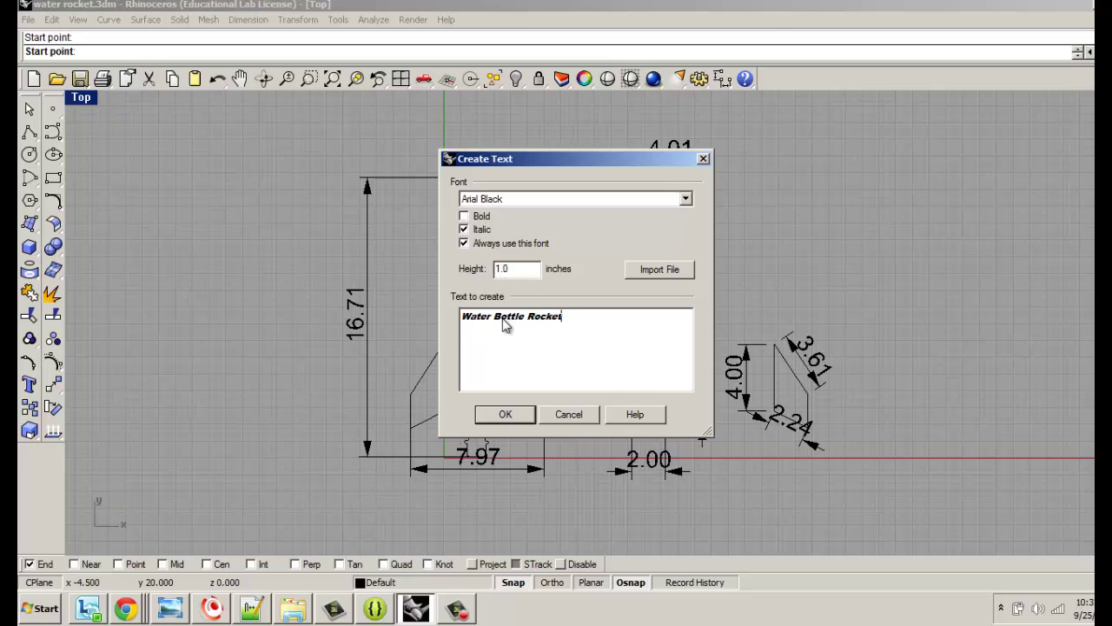
click(504, 415)
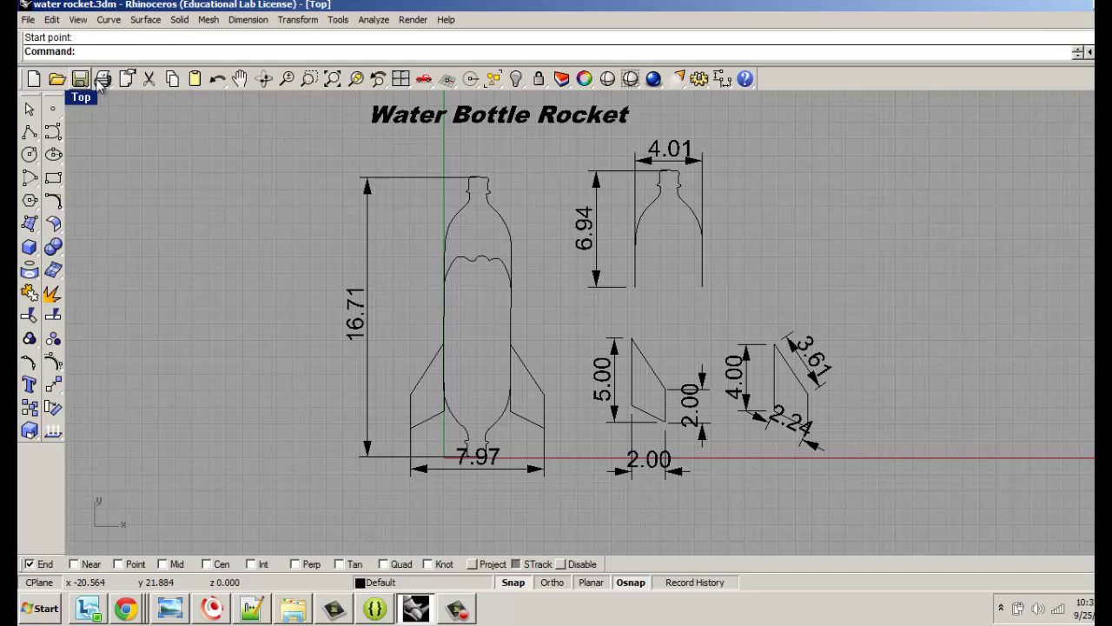
Step: Add the author credit line at text height 0.5 just beneath the title
text(Tex)
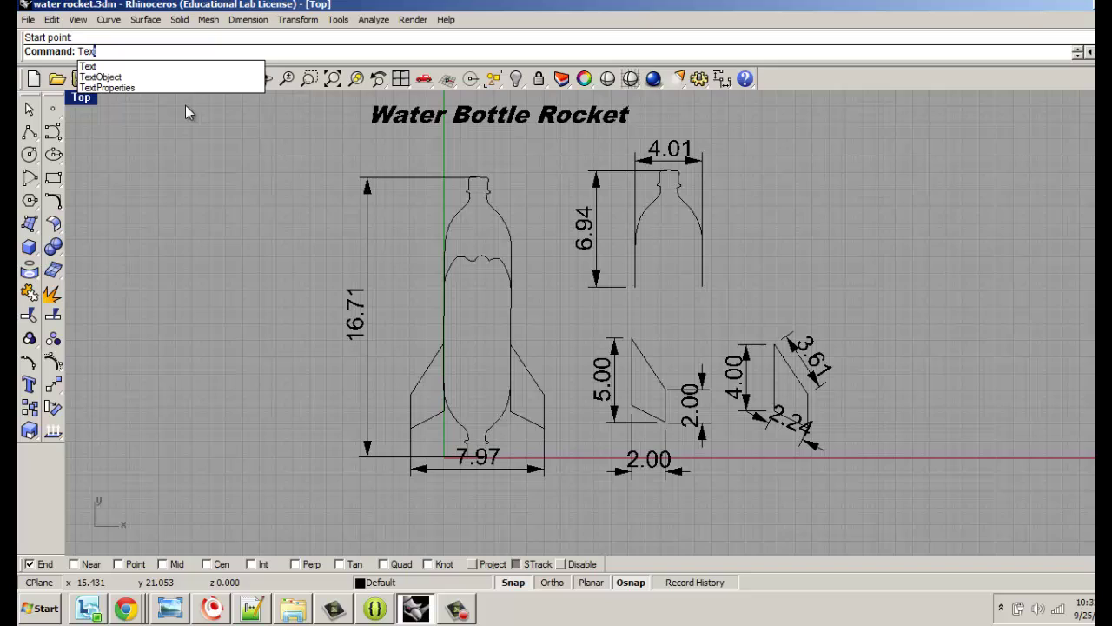
key(Return)
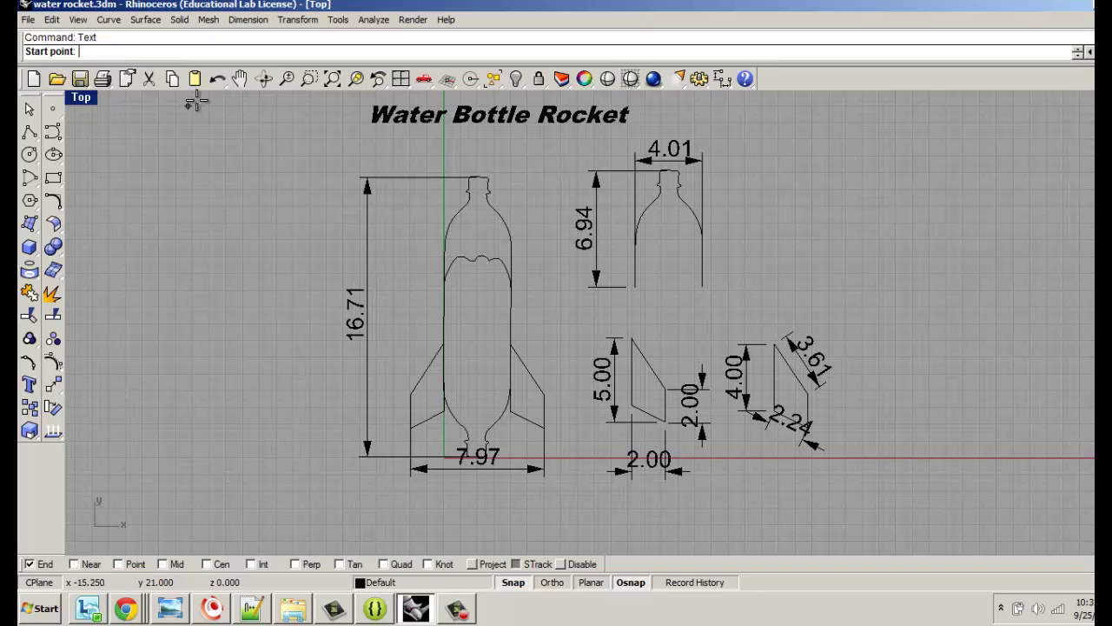
click(375, 143)
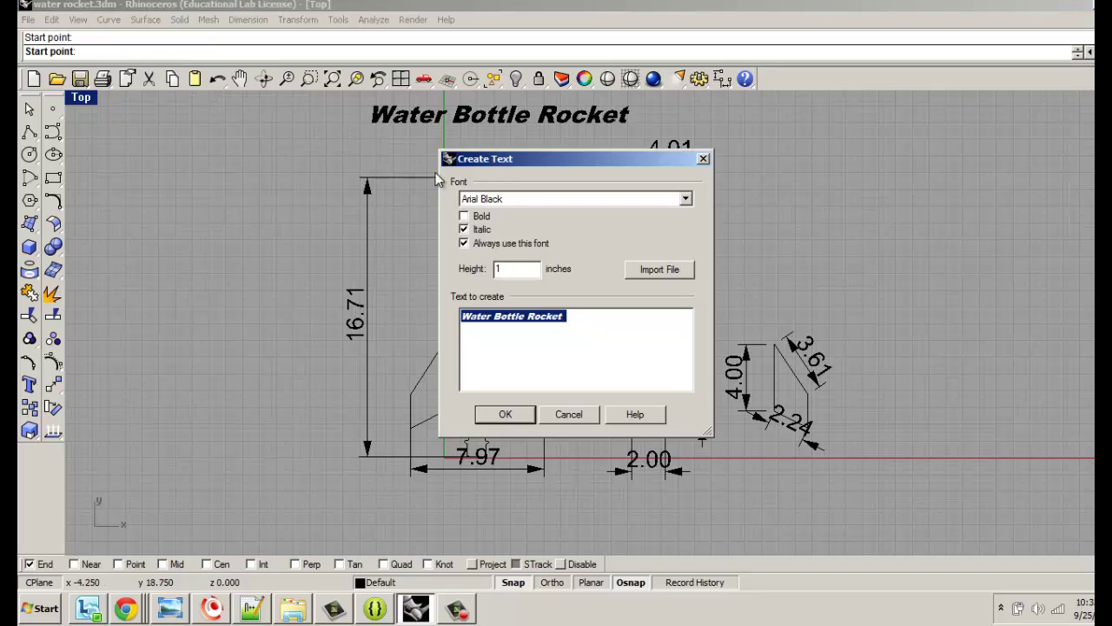
double_click(500, 273)
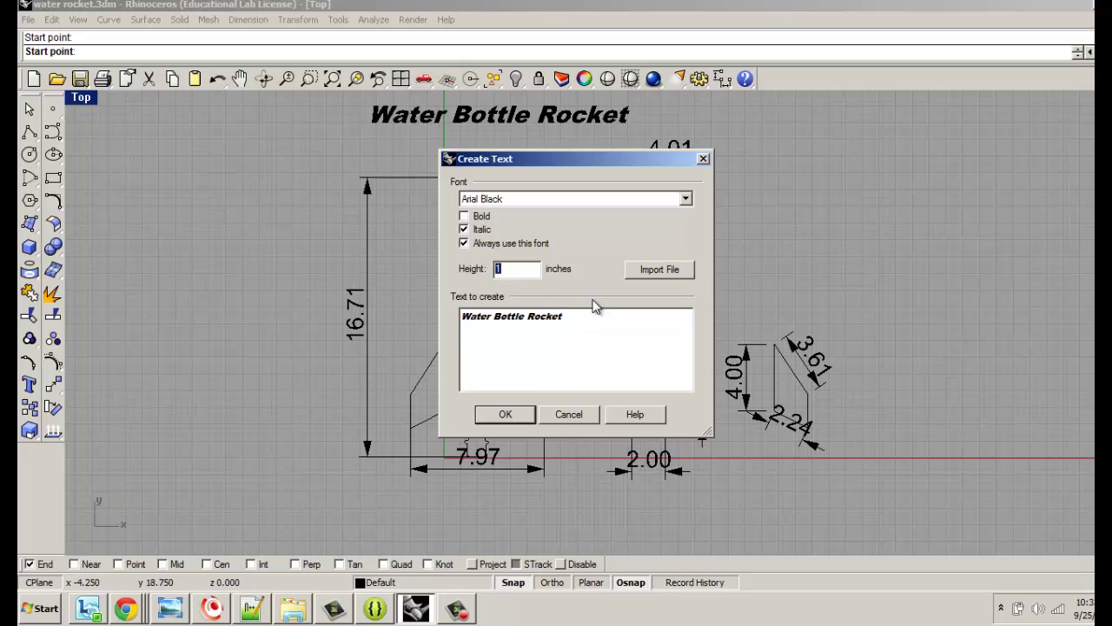
text(.5)
drag(564, 317, 445, 316)
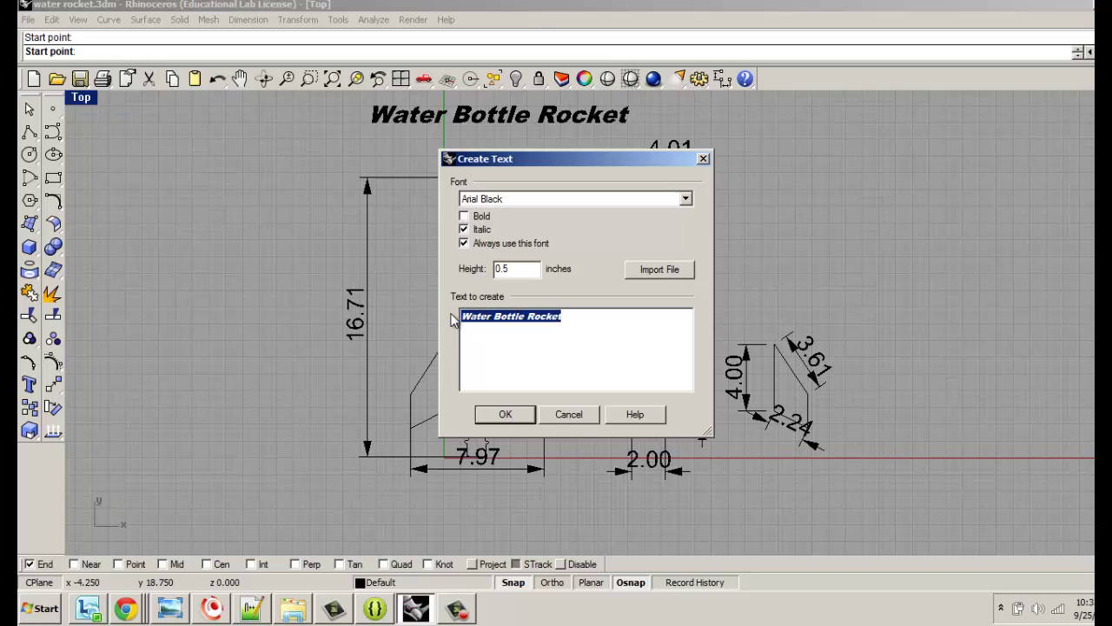
text(by Hunc)
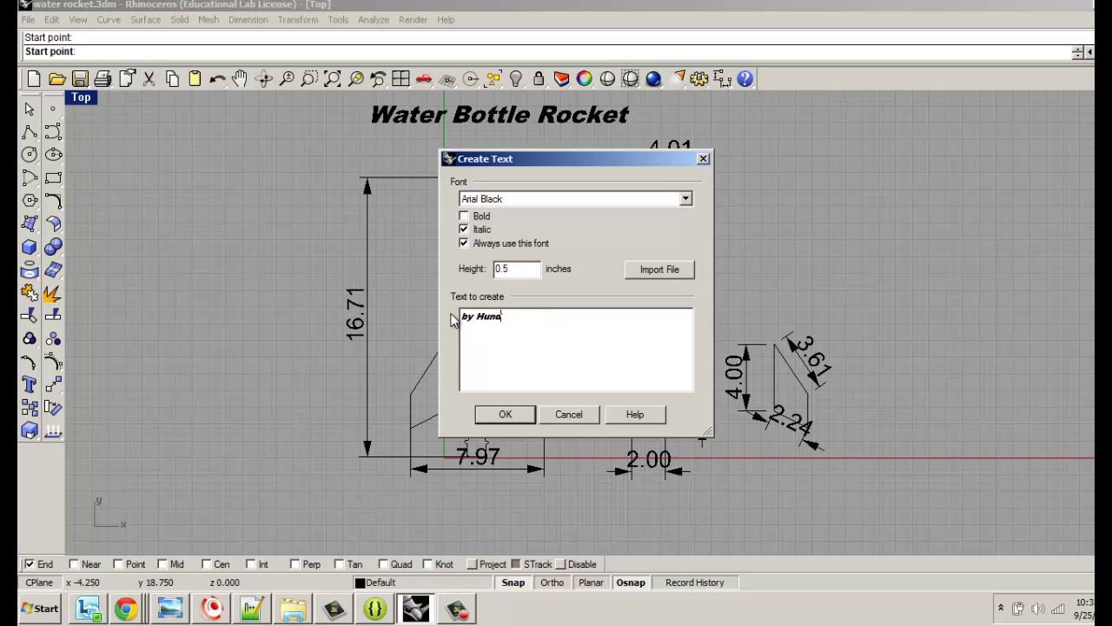
text(red Visions Guy)
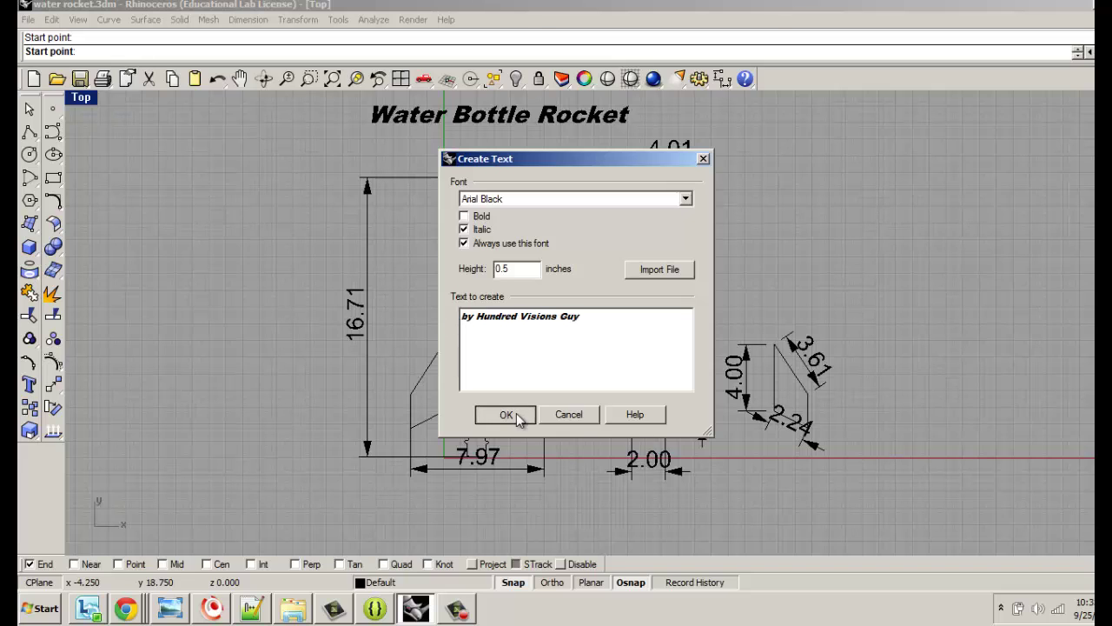
click(507, 414)
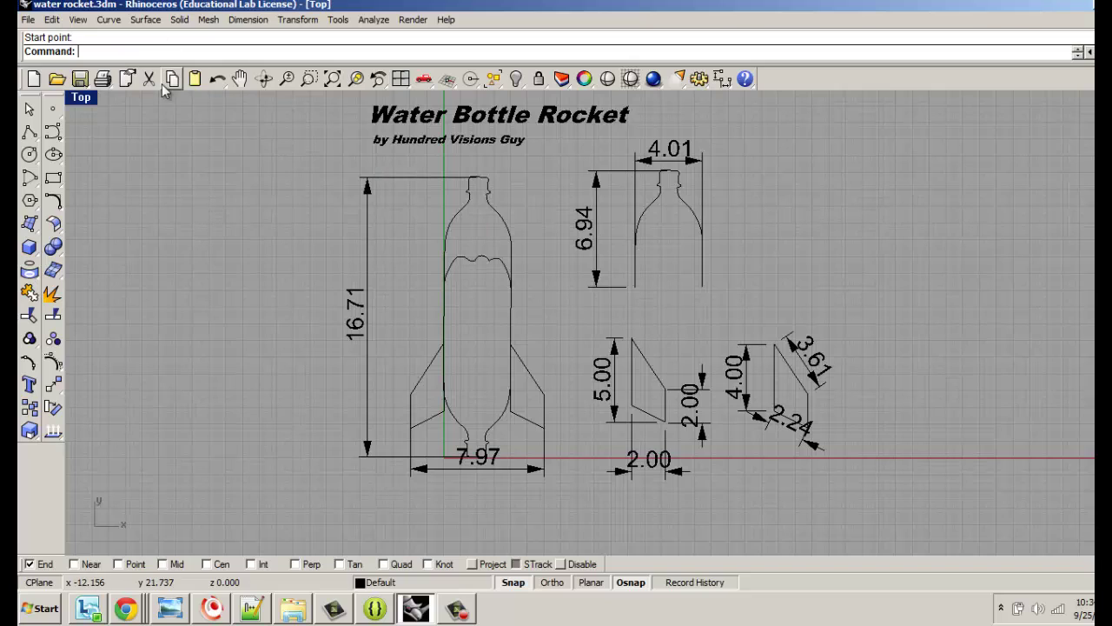
Step: Add the italic label 'the Nose' beside the nose piece
text(Text)
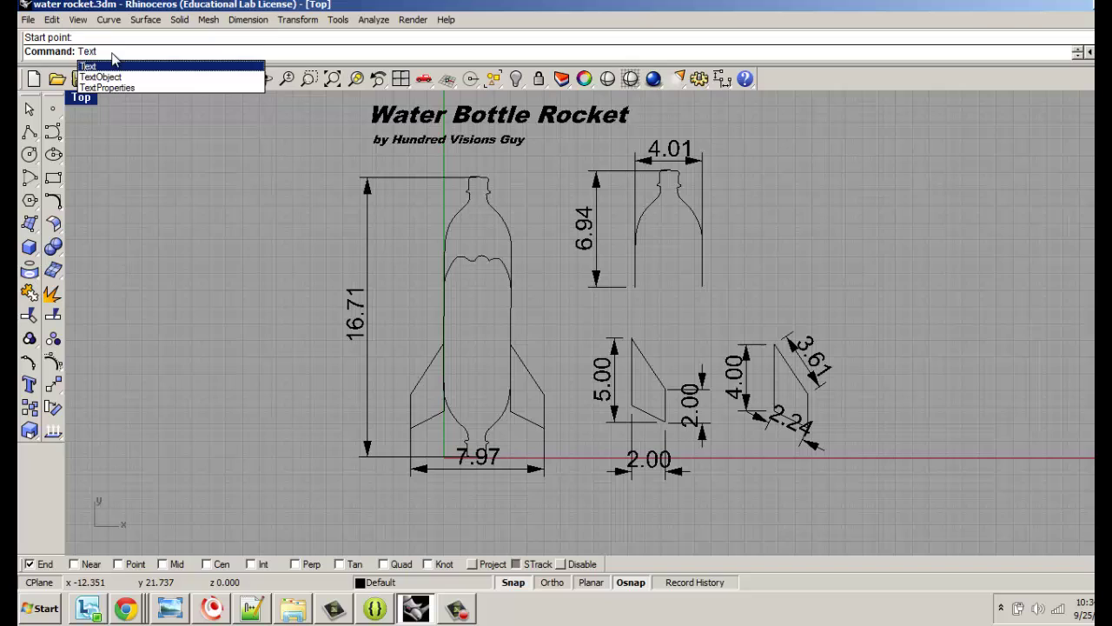
key(Return)
click(661, 299)
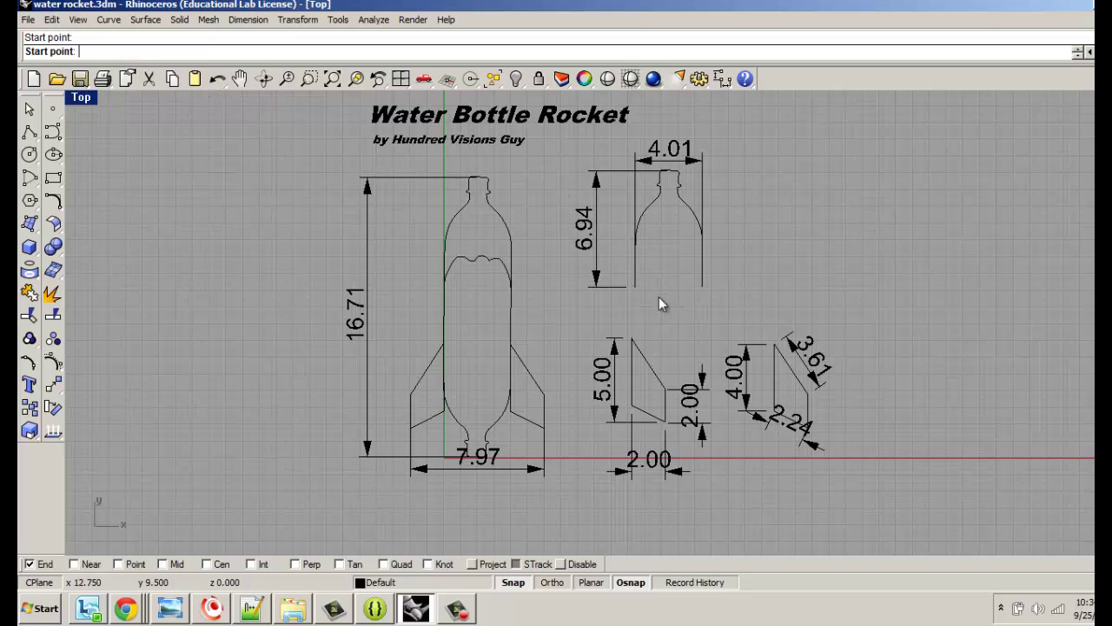
key(BackSpace)
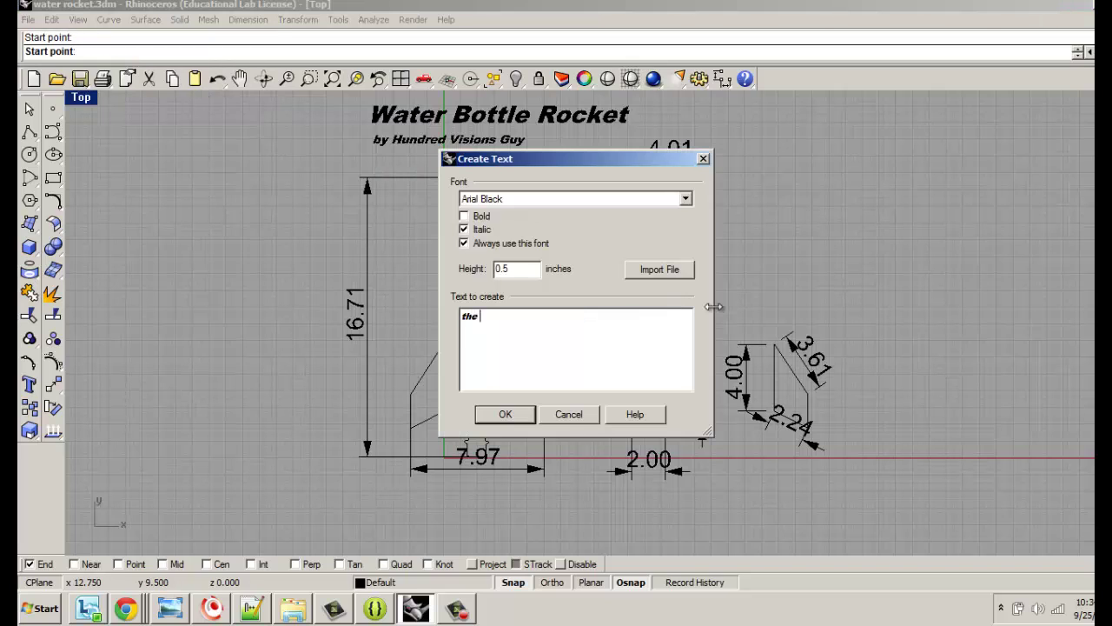
click(526, 416)
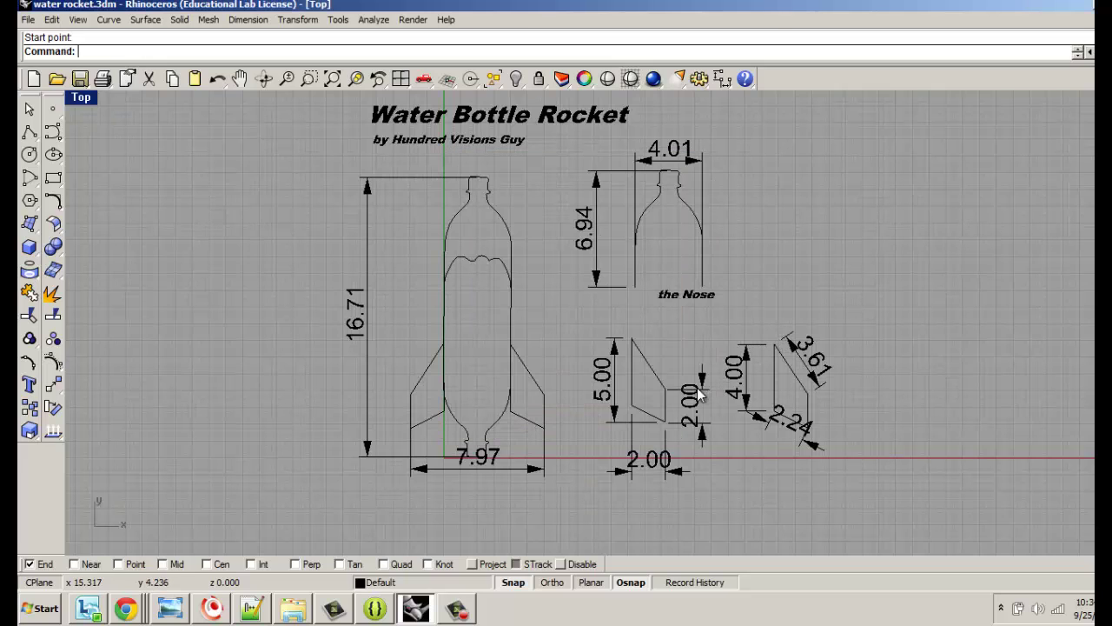
Step: Add the bold italic label 'The Fins (4)' above the fin drawings
text(Text)
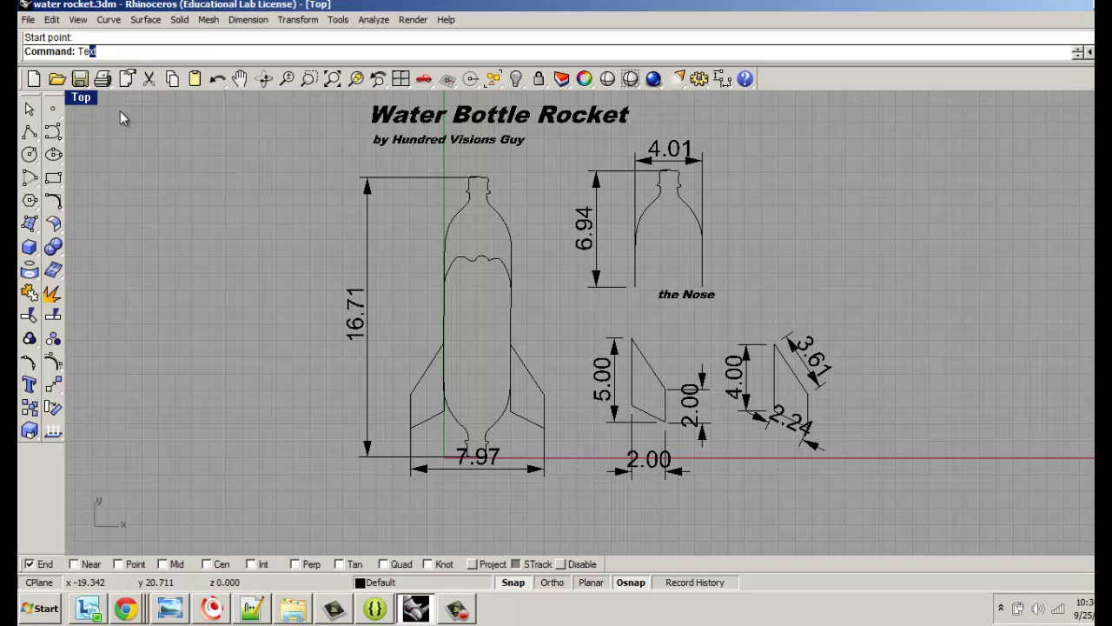
key(Return)
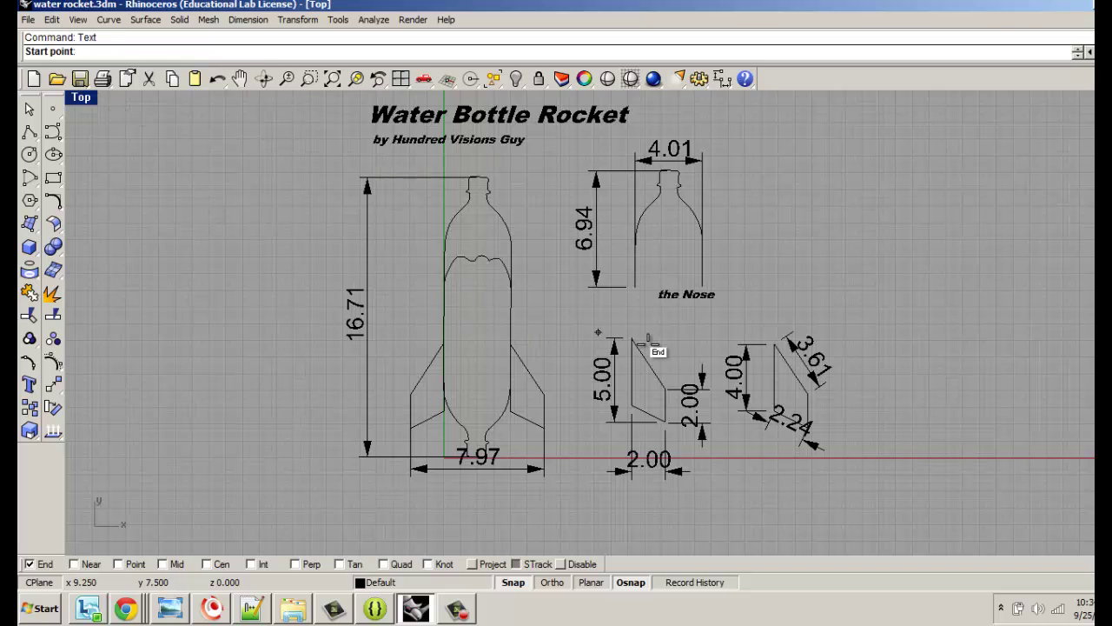
click(658, 332)
text(The Fins (4)
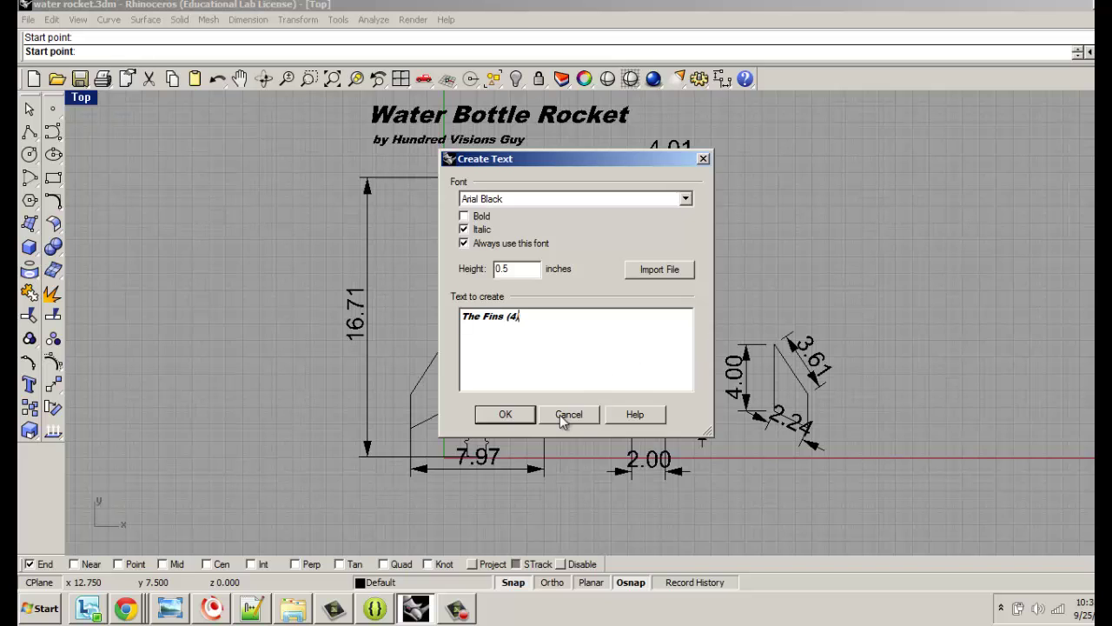
click(503, 415)
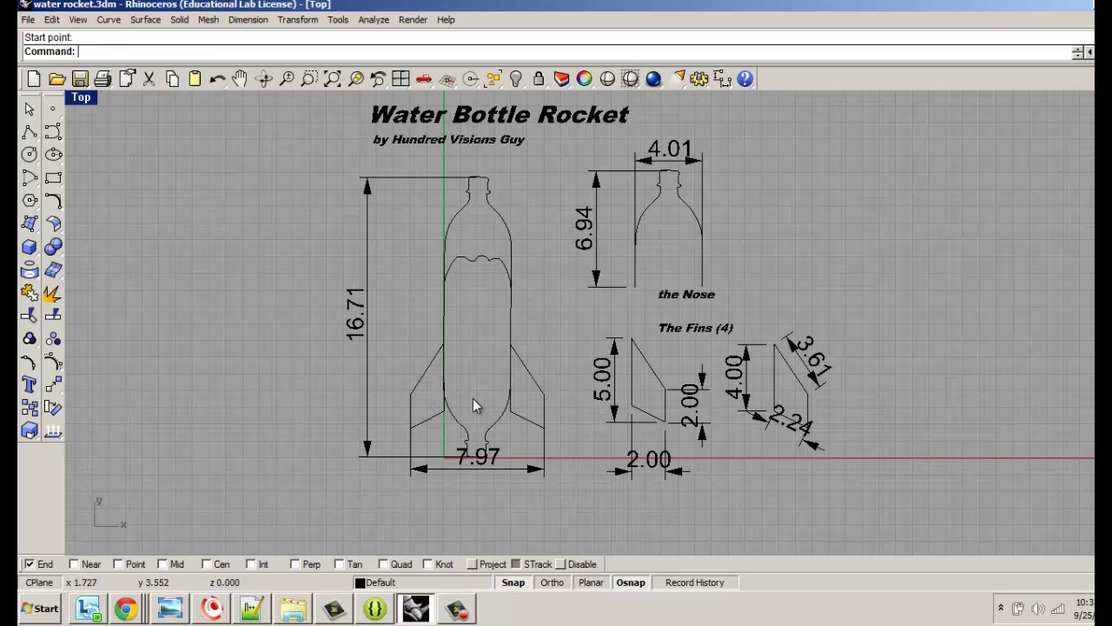
Step: Draw a vertical polyline down the centre of the rocket body between the fins
click(29, 133)
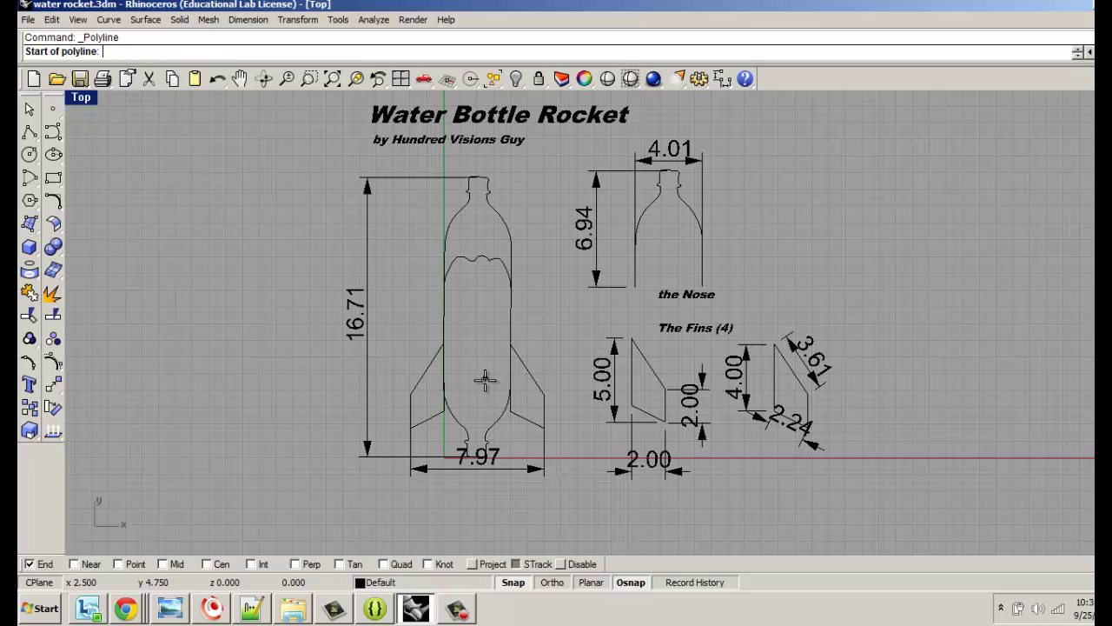
scroll(474, 395, up, 5)
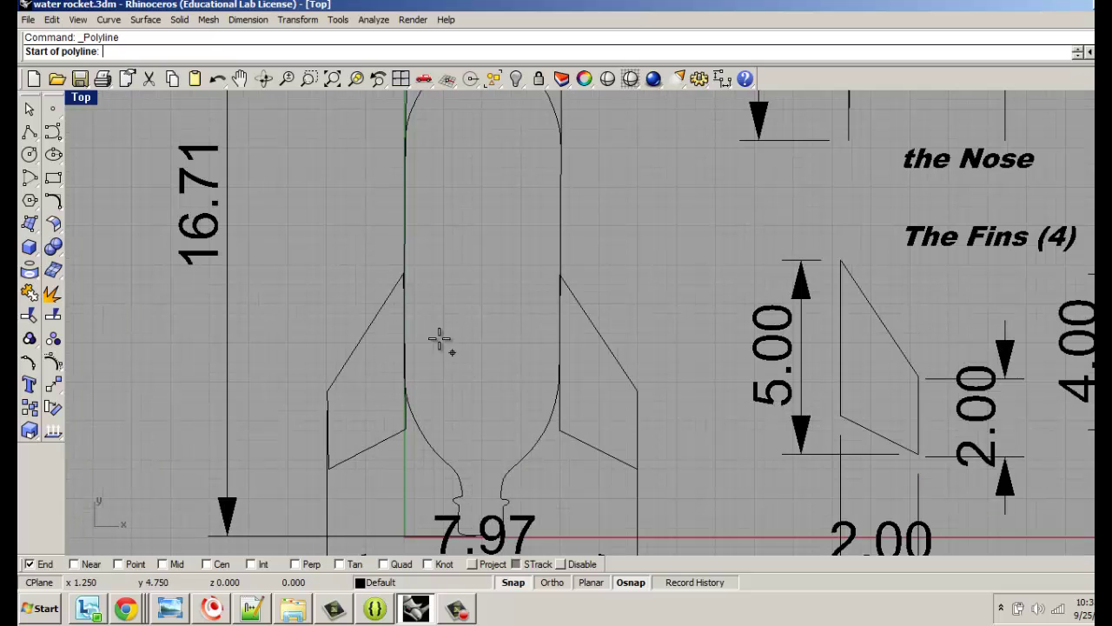
click(484, 285)
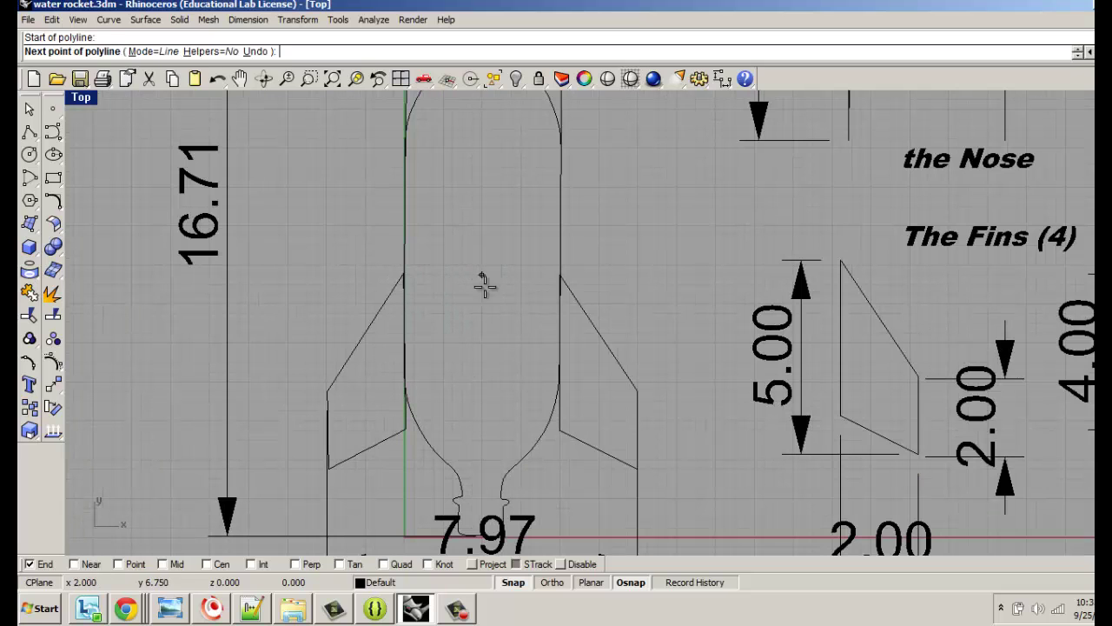
click(483, 468)
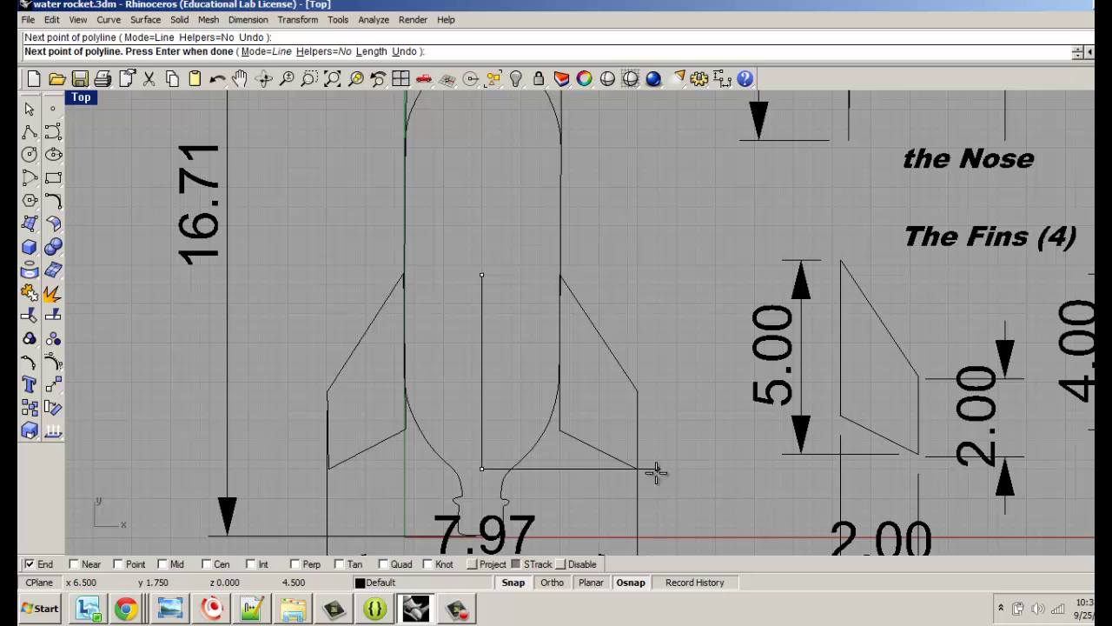
key(Return)
scroll(623, 441, down, 5)
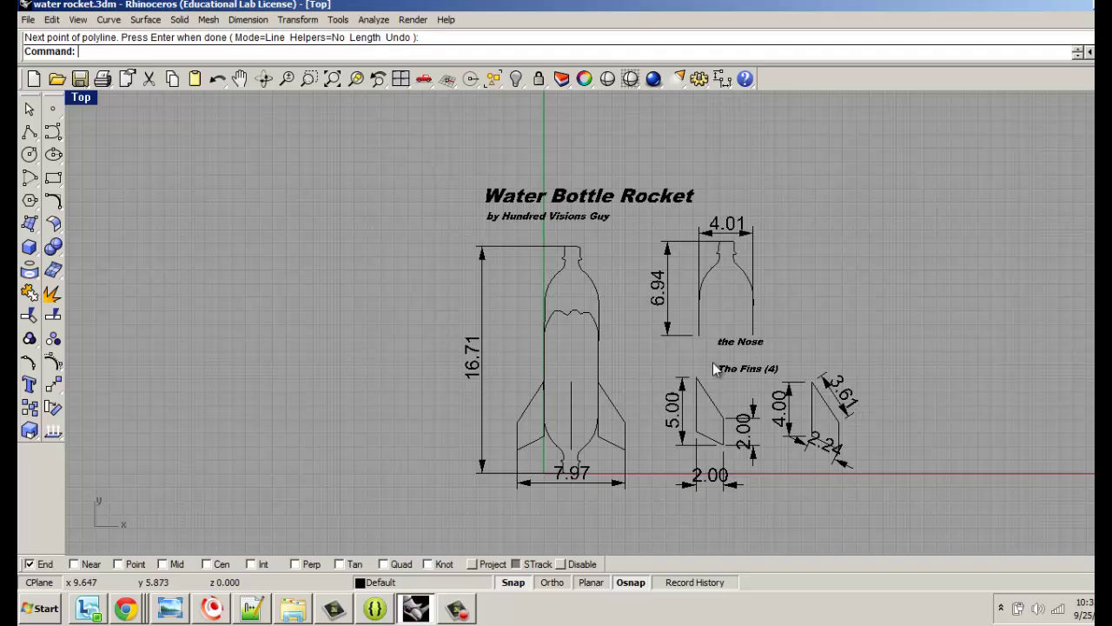
scroll(963, 395, up, 1)
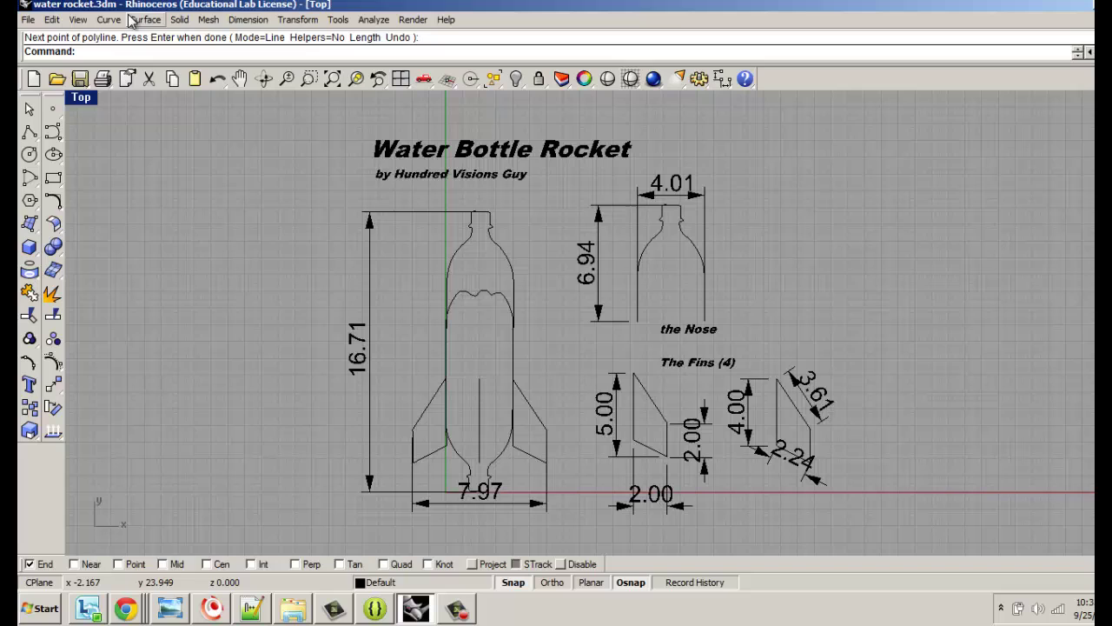
Step: Launch Snipping Tool and snip a rectangle around the finished rocket drawing
click(49, 609)
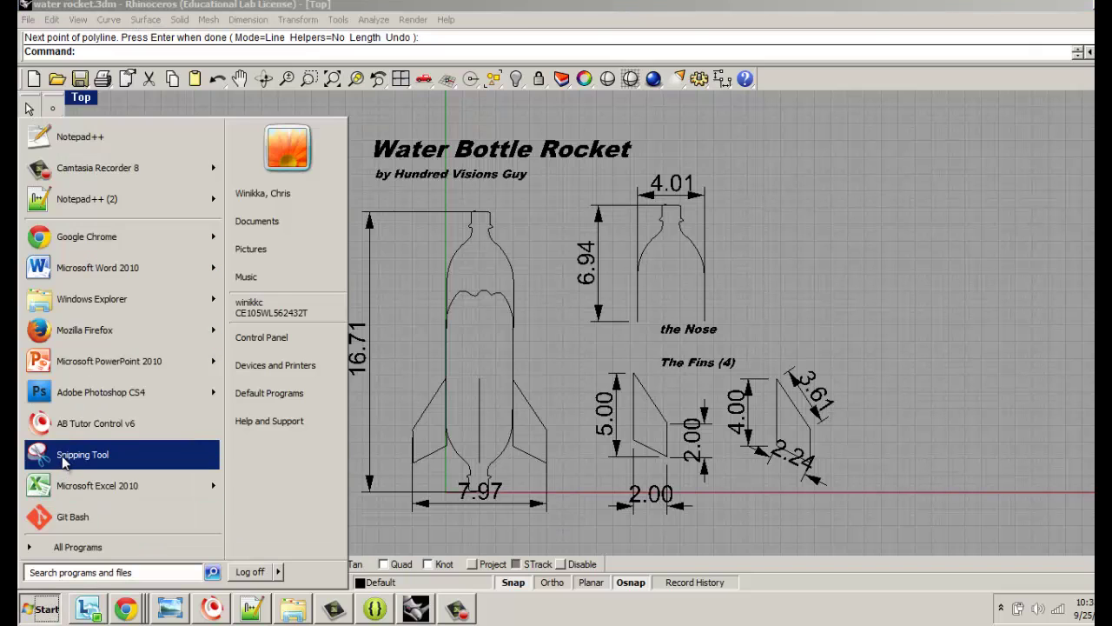
click(79, 576)
text(sn)
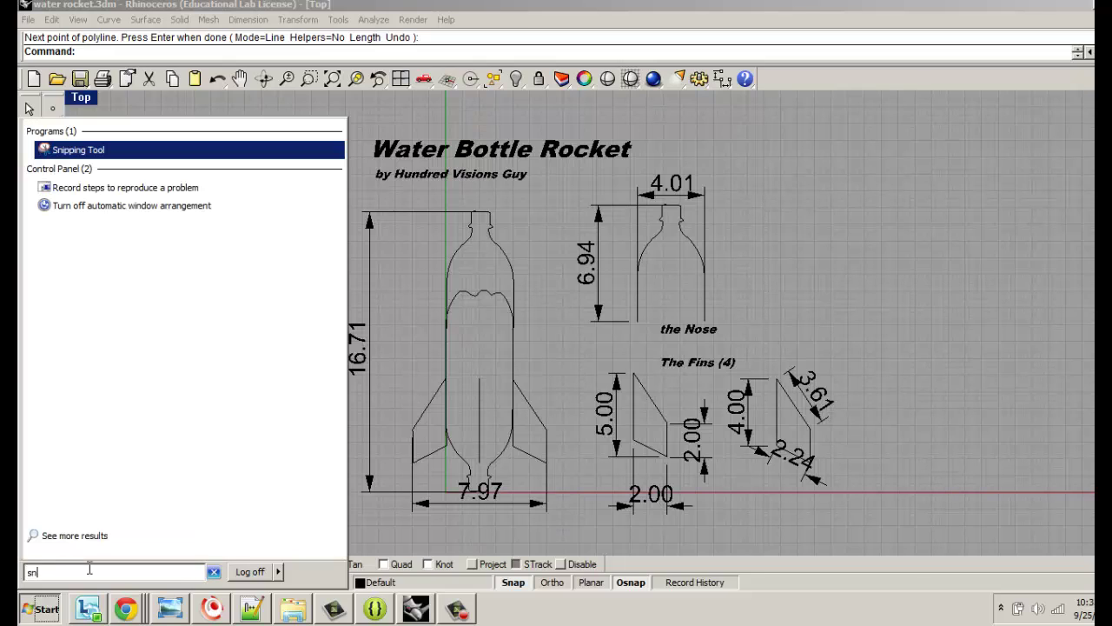
click(80, 153)
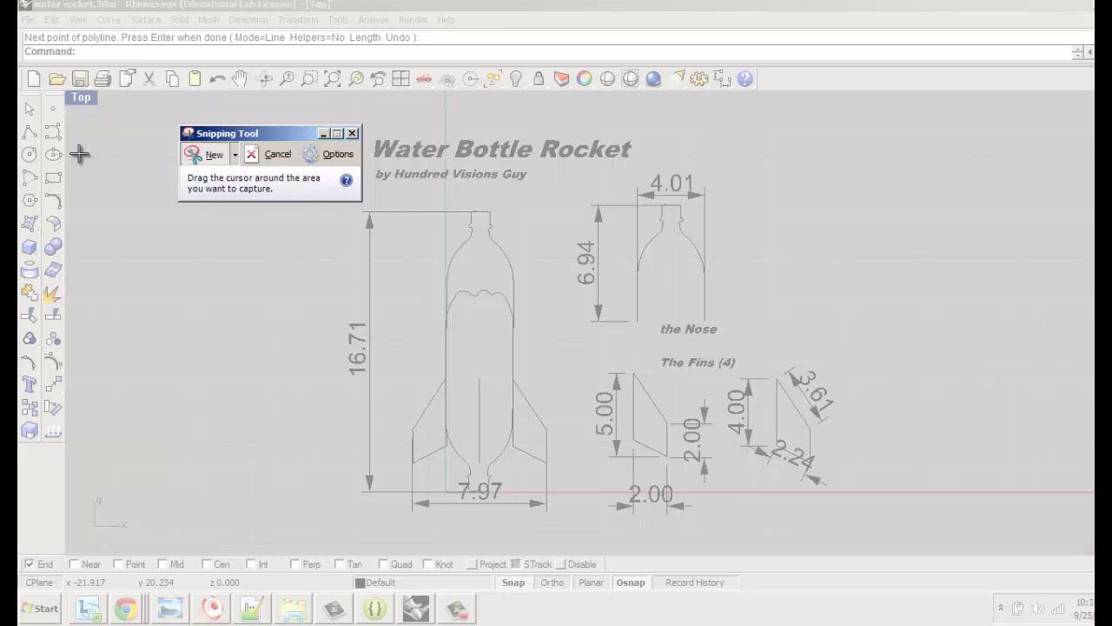
drag(264, 136, 122, 153)
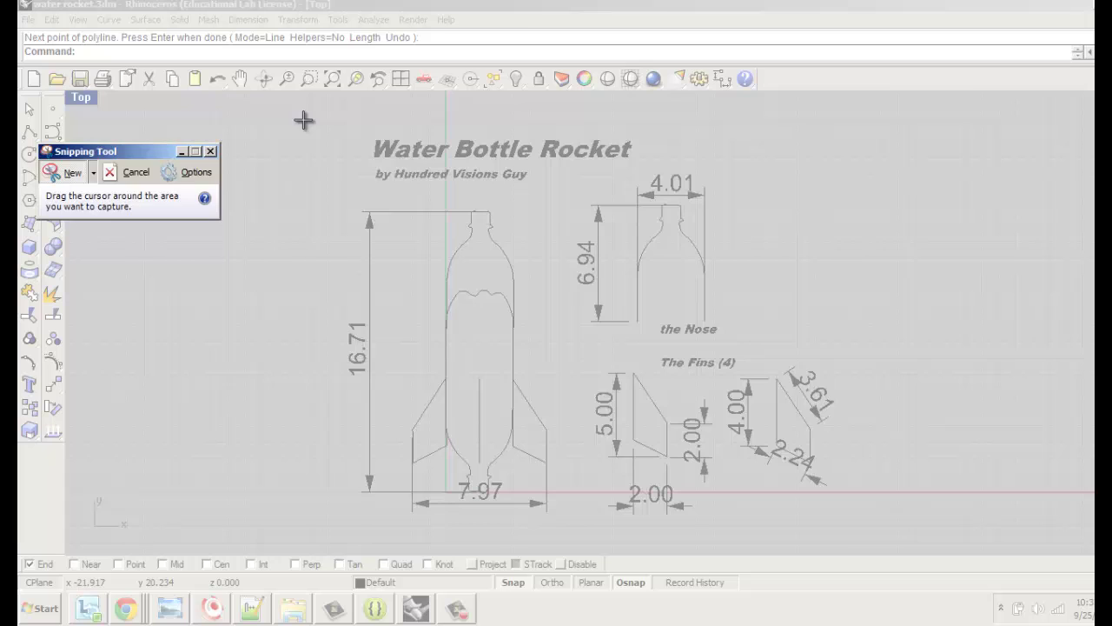
mouse_move(303, 120)
mouse_down()
mouse_move(531, 303)
mouse_move(869, 530)
mouse_up()
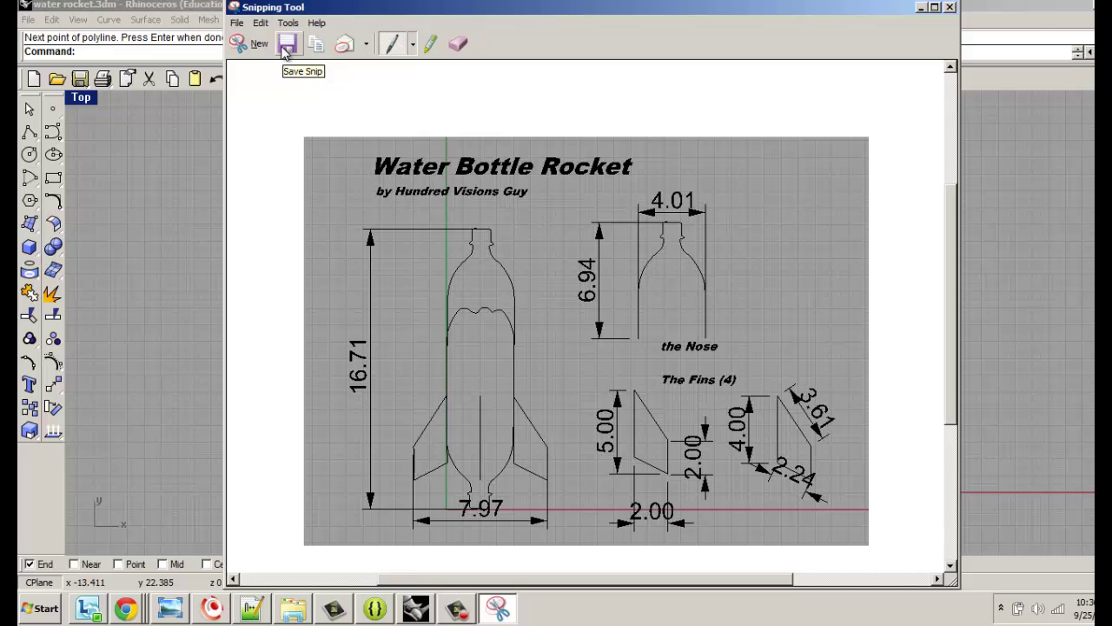
Step: Save the snip as Capture.PNG in Pictures, replacing the existing file
click(286, 49)
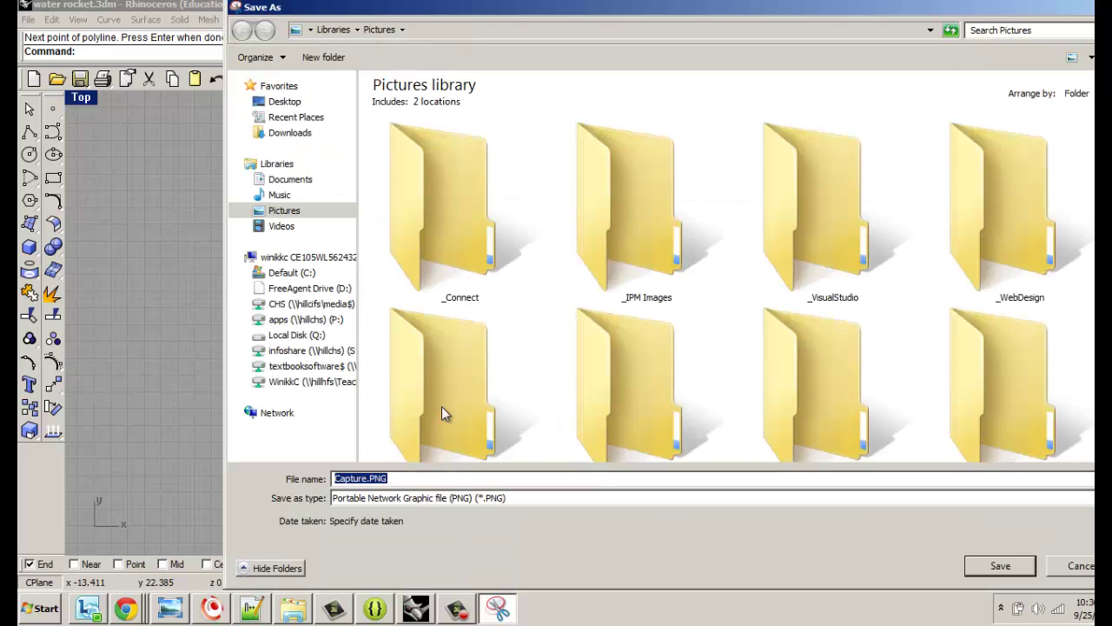
click(1027, 574)
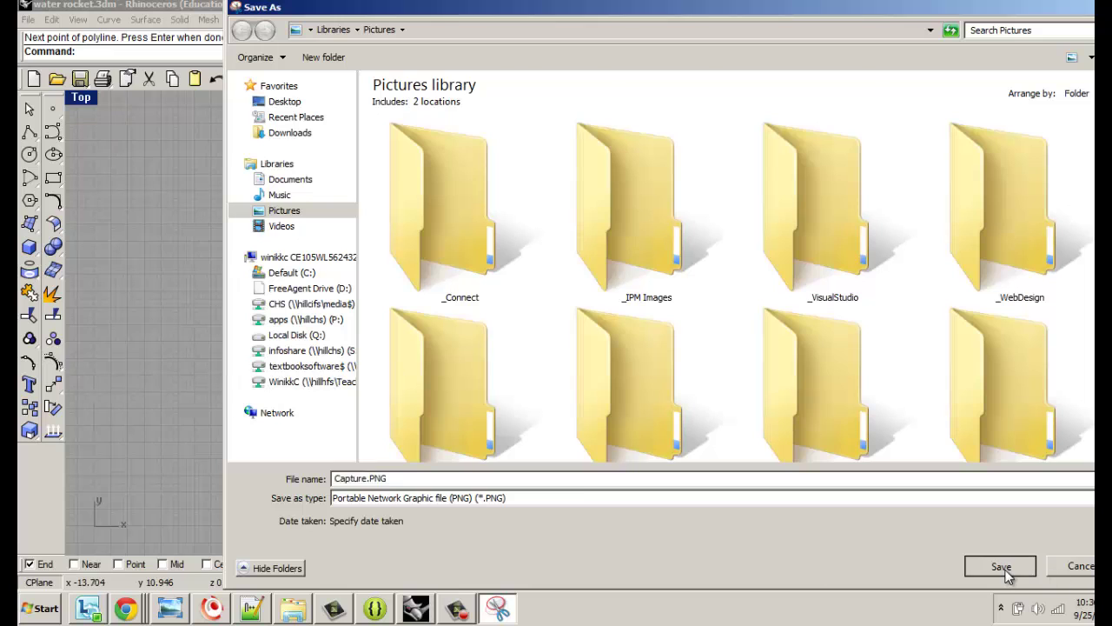
click(629, 310)
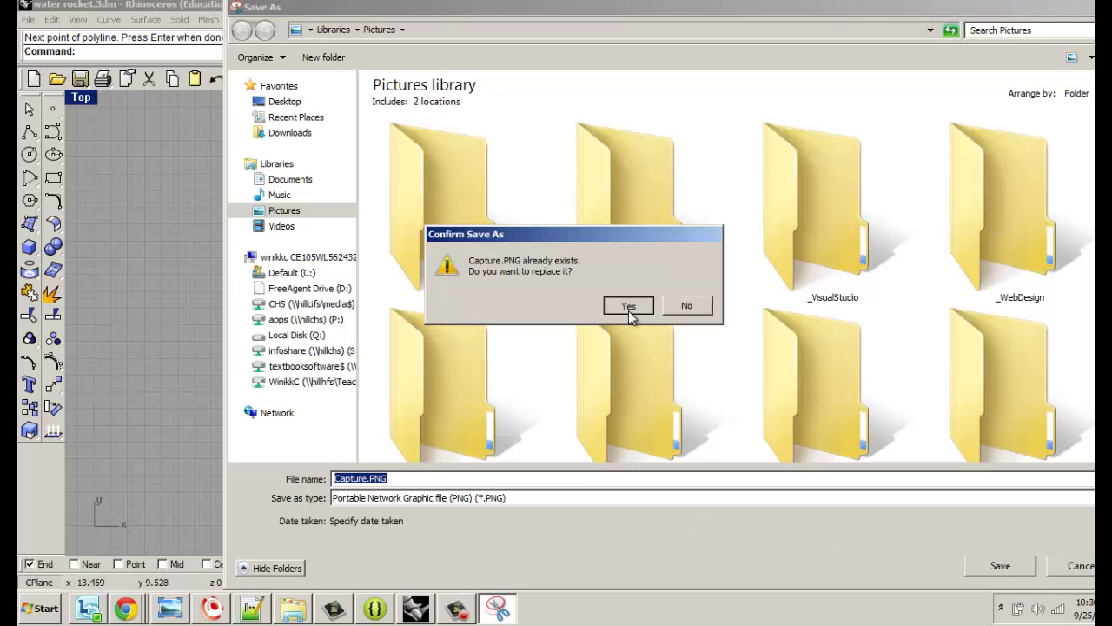